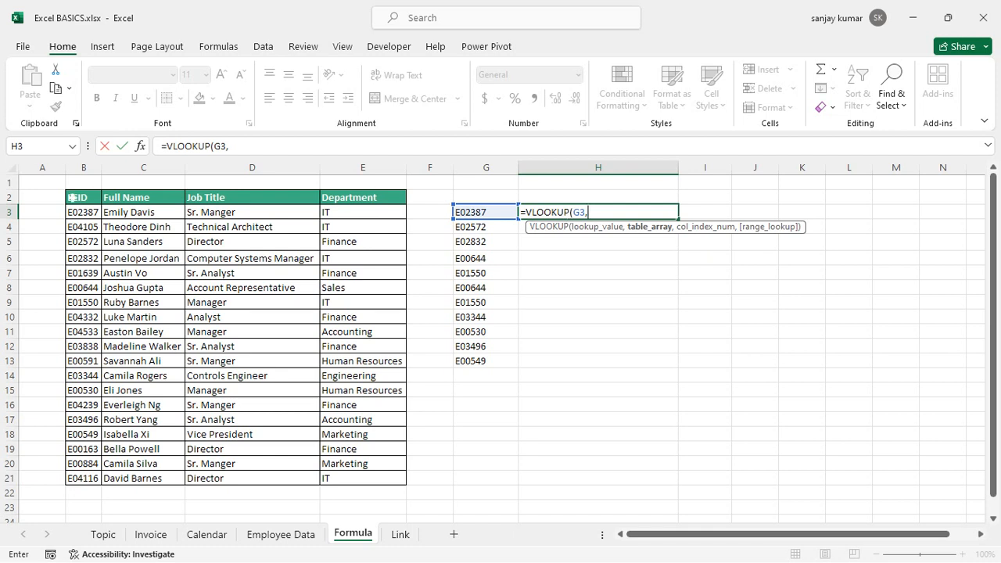
Complete the VLOOKUP formula in H3 with table range B2:E21, column index 3 and exact match 0.
left_click_drag(74, 197, 403, 308)
left_click_drag(336, 434, 336, 478)
type(",")
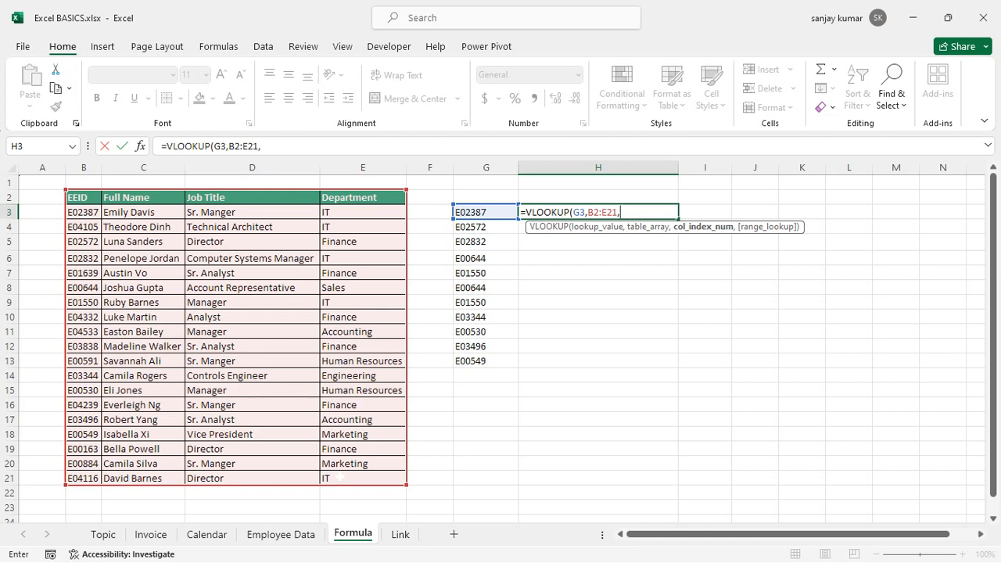
type("3,0")
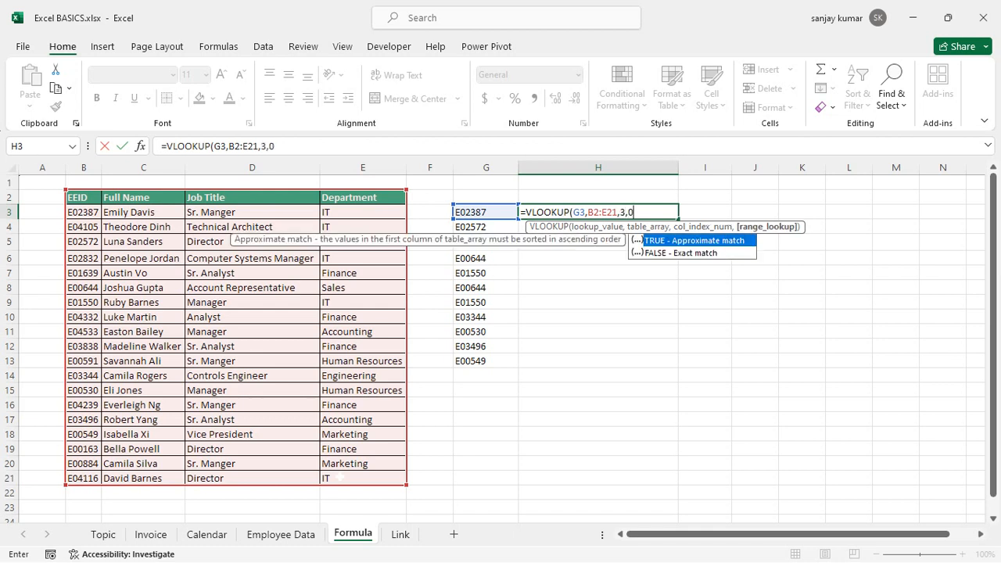
type(")")
key("Return")
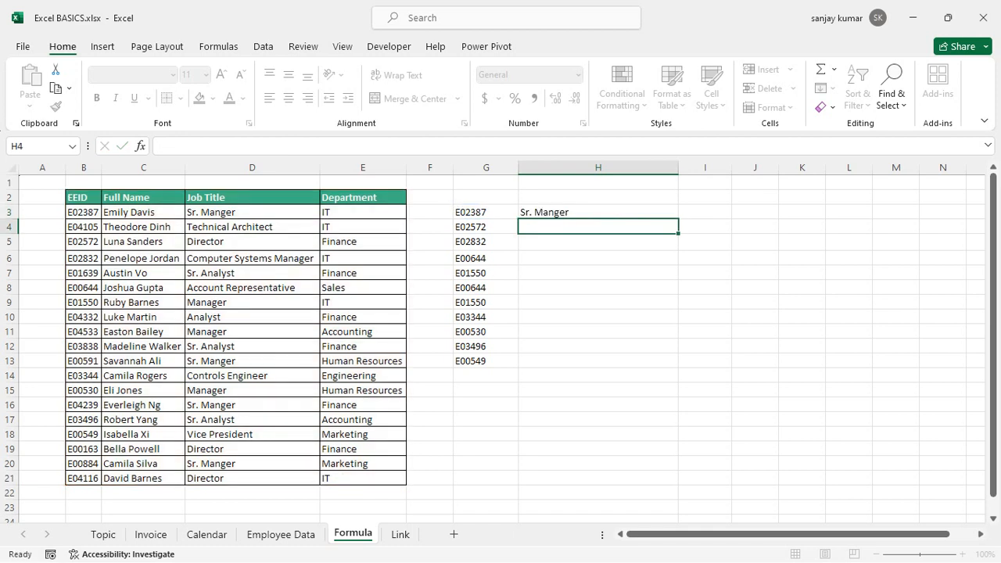
Copy the VLOOKUP formula from H3 down through H13.
left_click(543, 213)
key("shift+Down")
key("ctrl+c")
key("shift+Down")
key("shift+Down")
key("shift+Down")
key("shift+Down")
key("shift+Down")
key("shift+Down")
key("shift+Down")
key("shift+Down")
key("shift+Down")
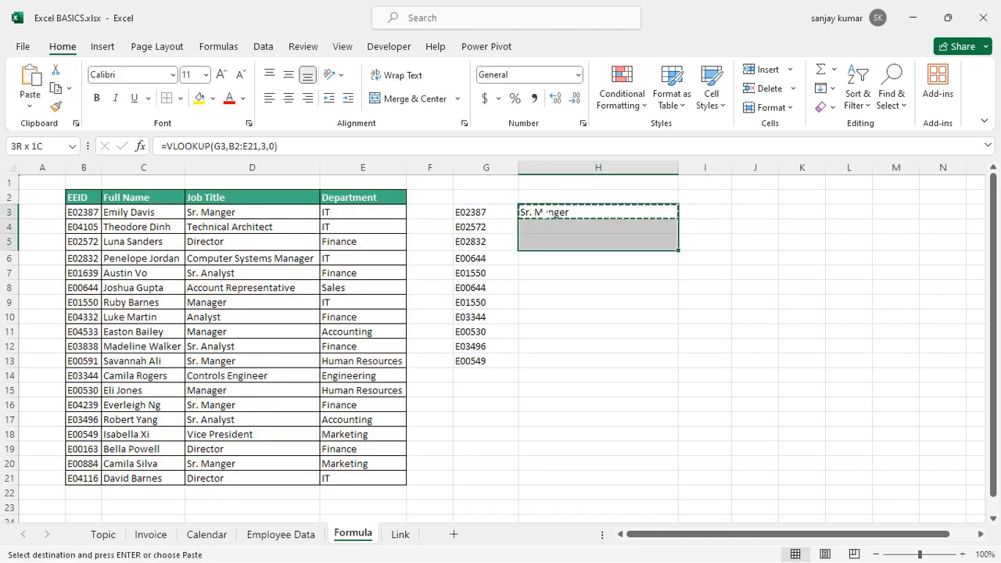
key("ctrl+v")
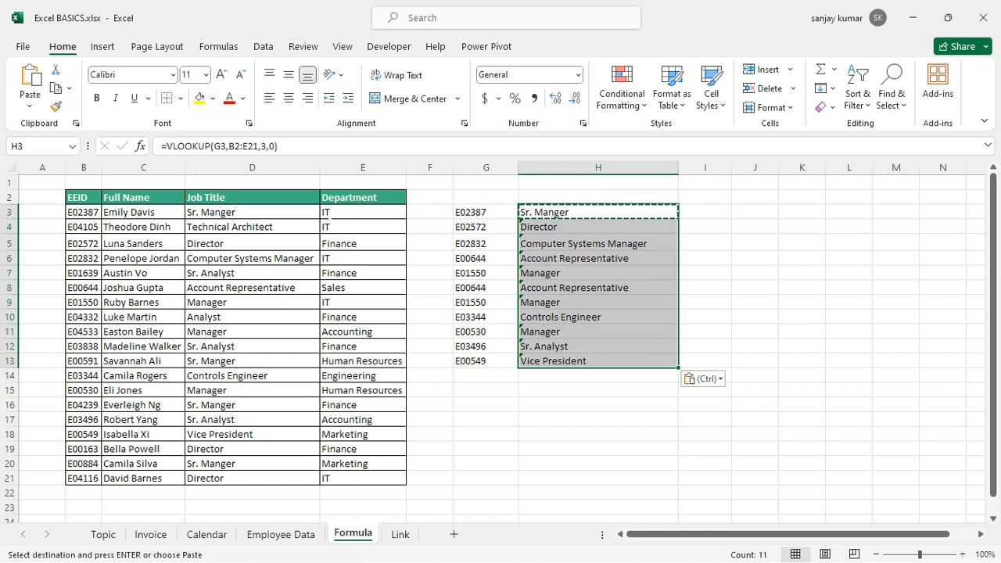
Clear the employee ID in cell B3 of the table.
left_click(74, 213)
key("Delete")
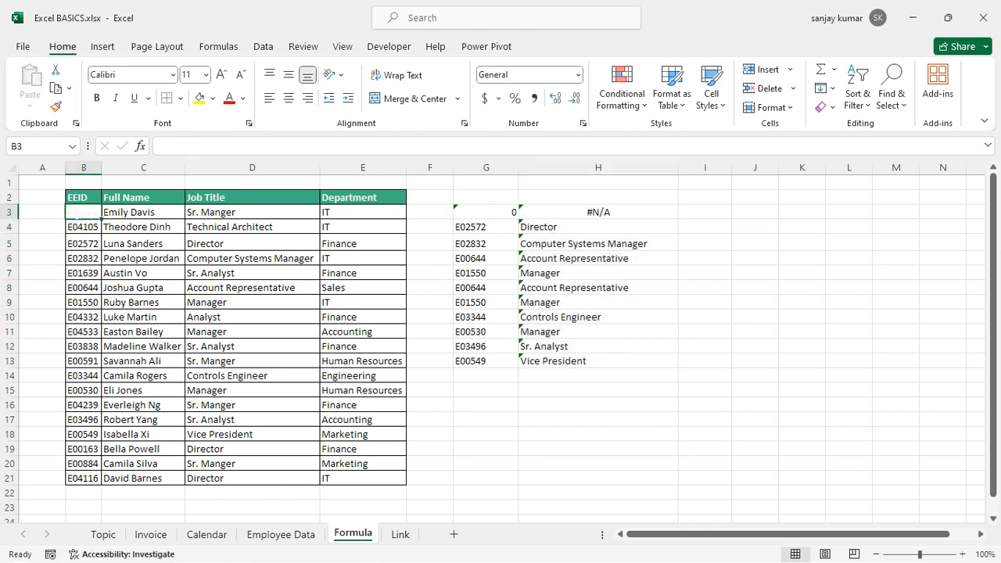
Clear the employee IDs in cells B8 and B18 of the table.
key("Down")
key("Down")
key("Down")
key("Down")
key("Down")
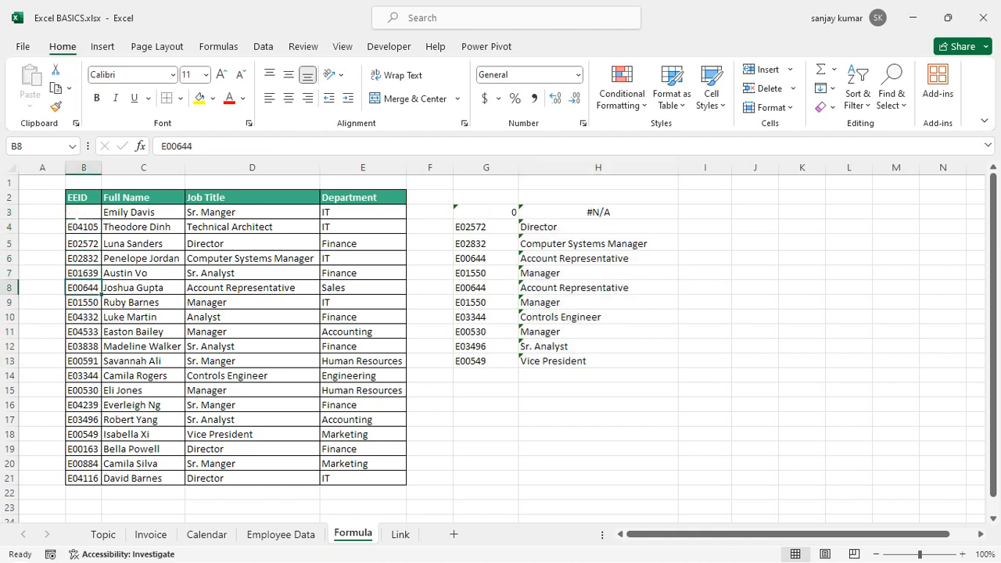
key("Delete")
key("Down")
key("Down")
key("Down")
key("Down")
key("Down")
key("Down")
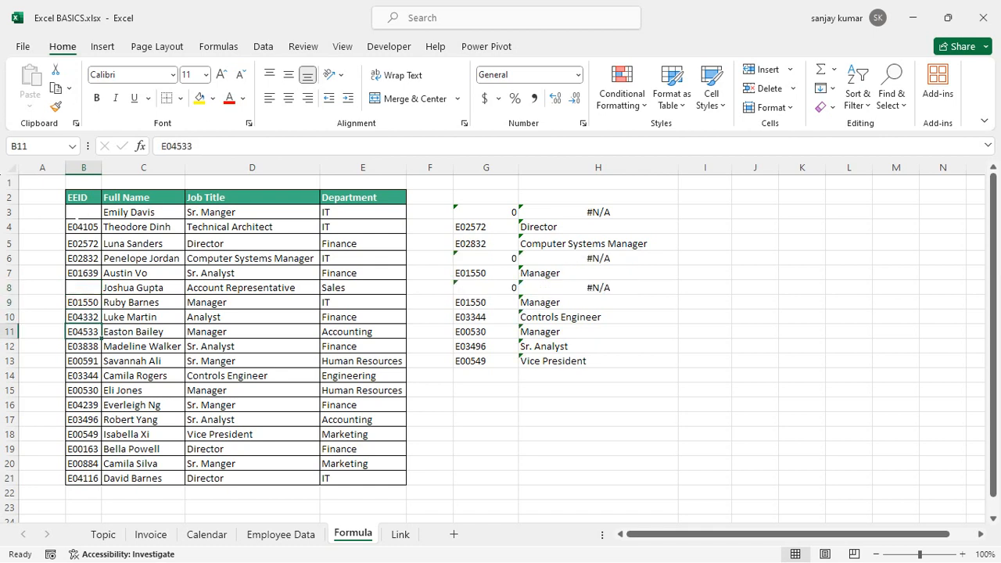
key("Down")
key("Down")
key("Down")
key("Down")
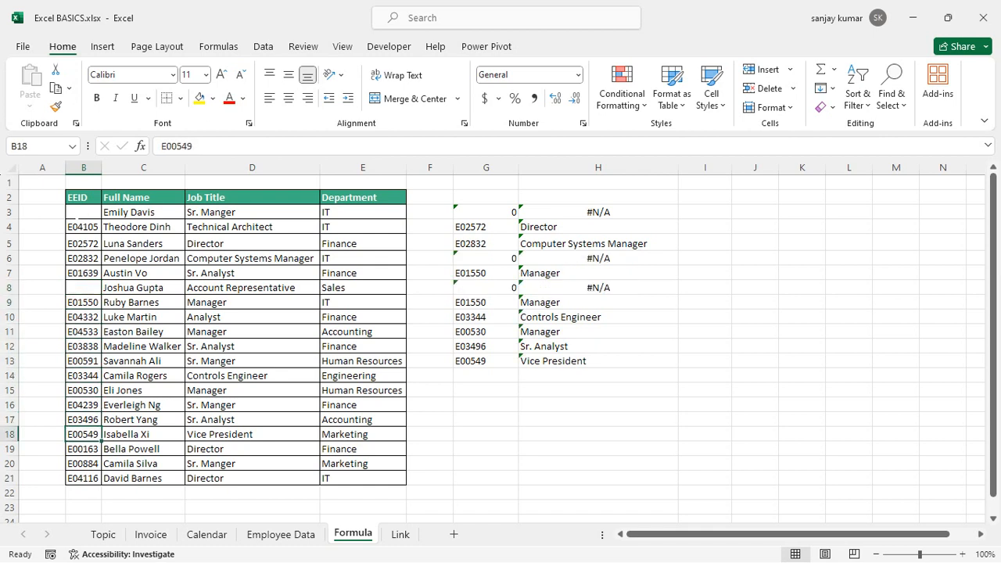
key("Delete")
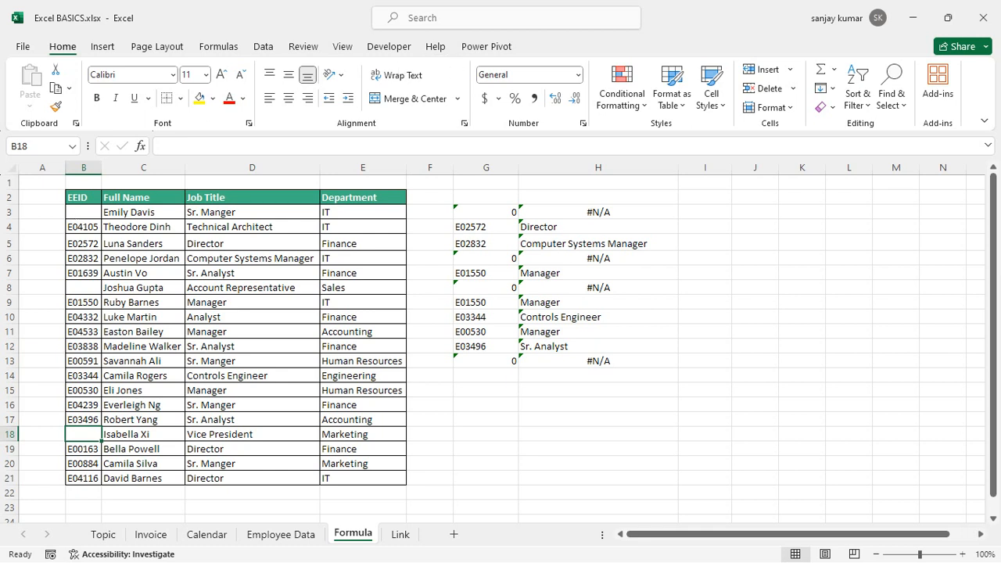
Check the cell references in G5 and G6, and undo the ID deletions in B18 and B8.
left_click(486, 244)
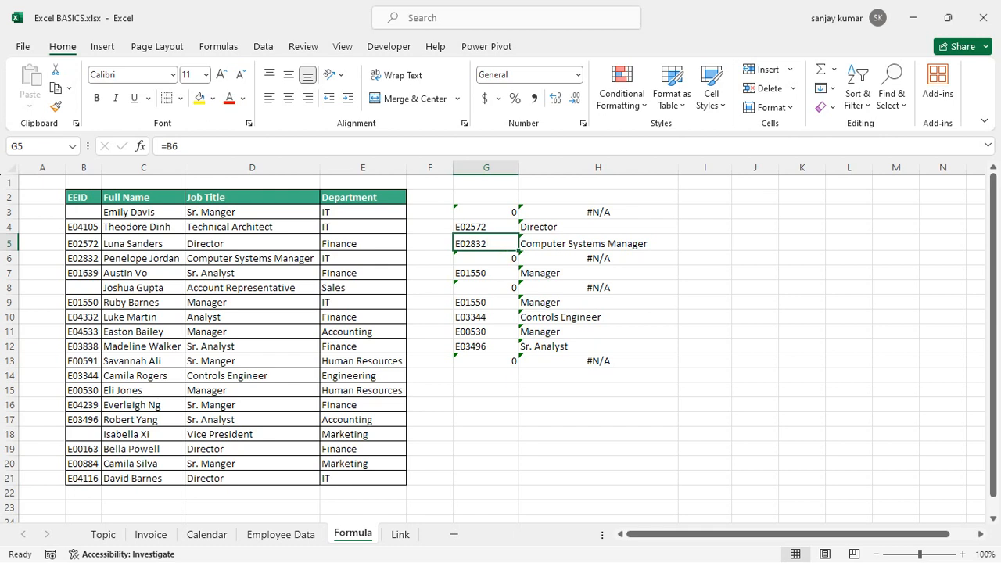
left_click(493, 271)
left_click(494, 260)
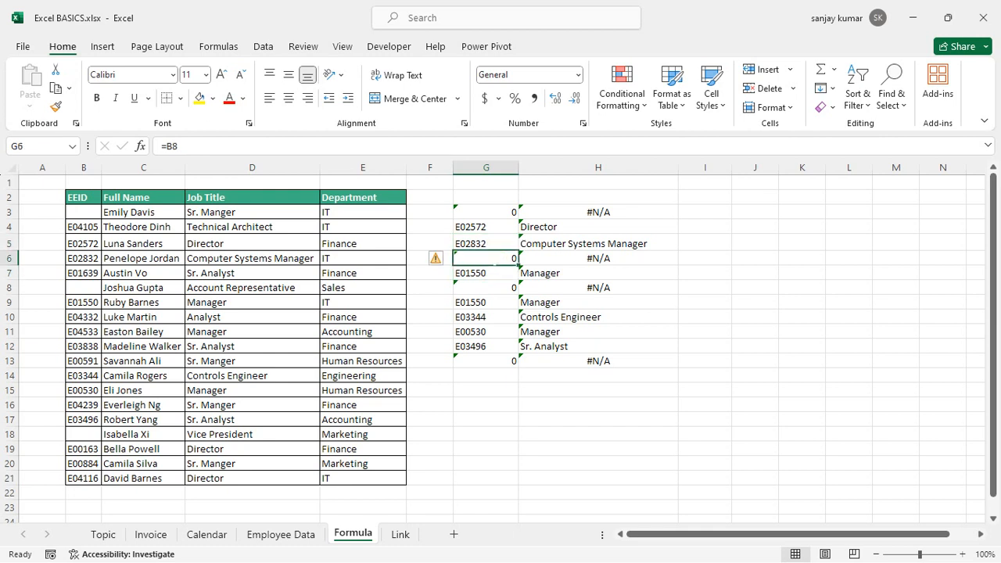
key("ctrl+z")
key("ctrl+z")
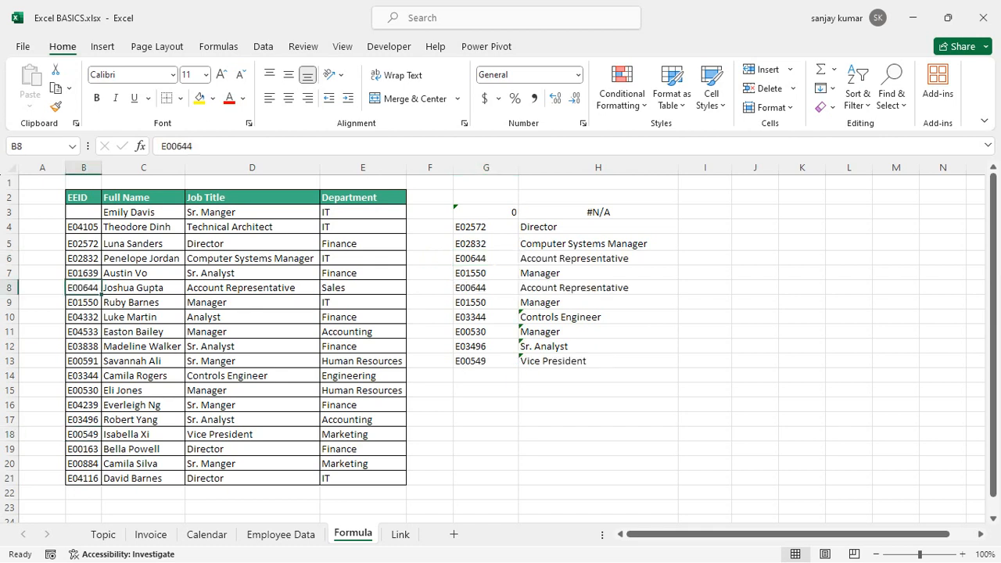
Convert the lookup IDs in G4:G13 from cell references to static values by pasting values over them.
left_click_drag(469, 227, 467, 360)
key("ctrl+c")
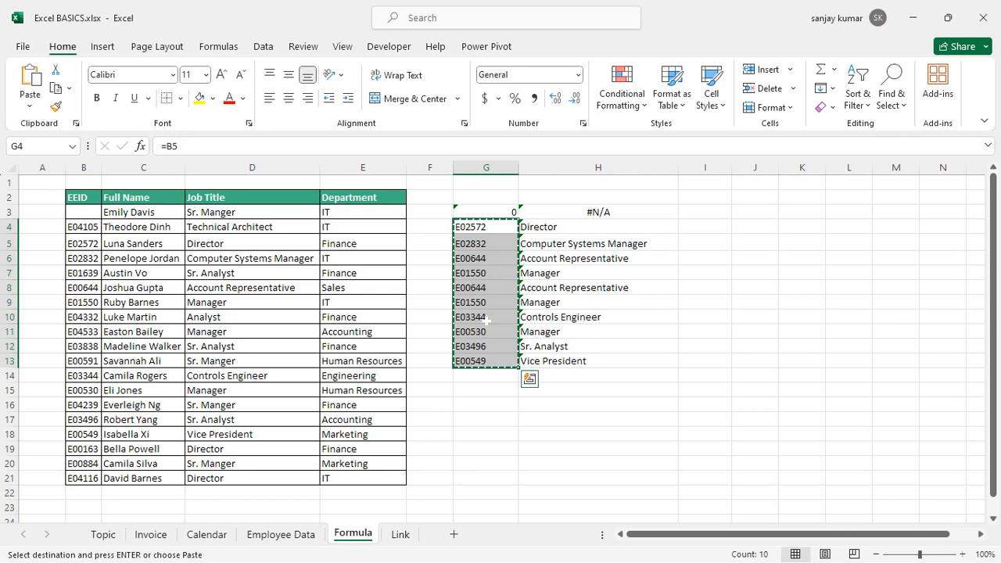
right_click(485, 317)
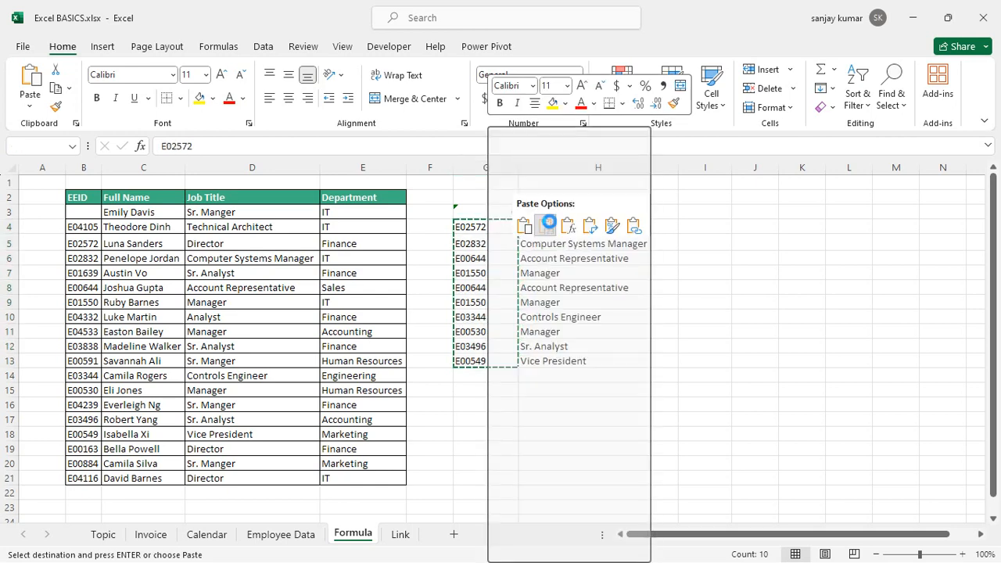
left_click(548, 225)
Clear the employee ID in cell B5 of the table.
left_click(474, 259)
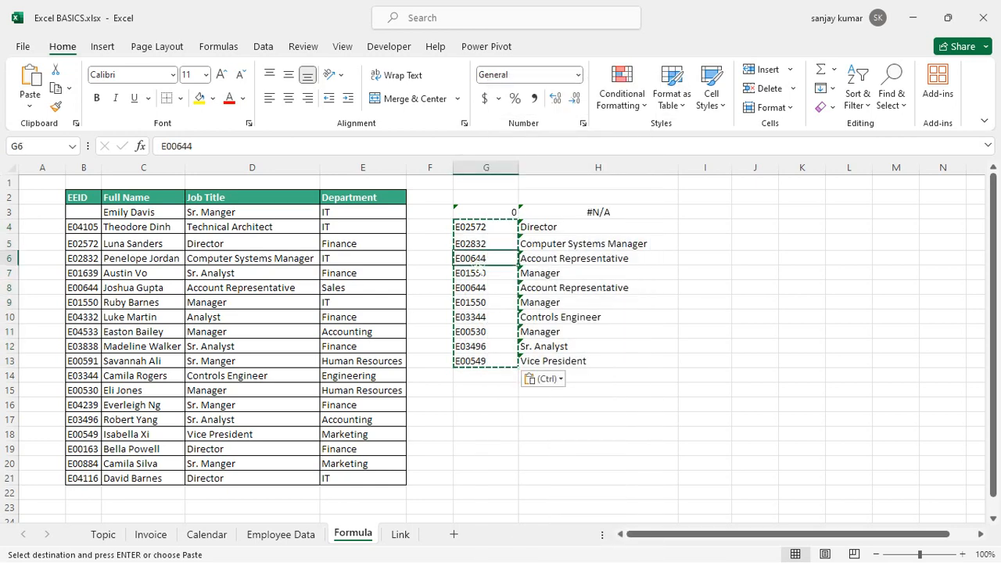
key("Left")
key("Left")
key("Left")
key("Left")
key("Left")
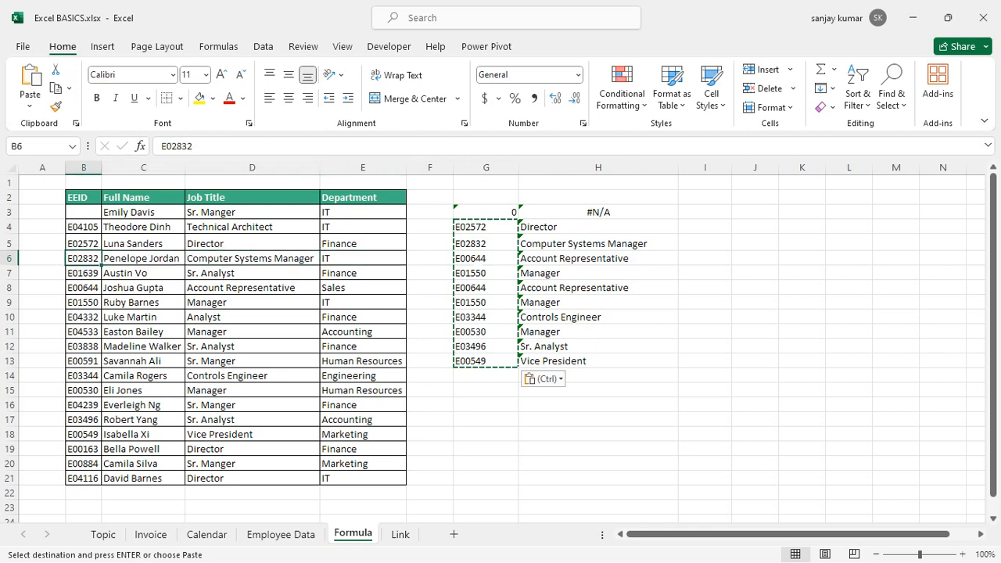
key("Up")
key("Delete")
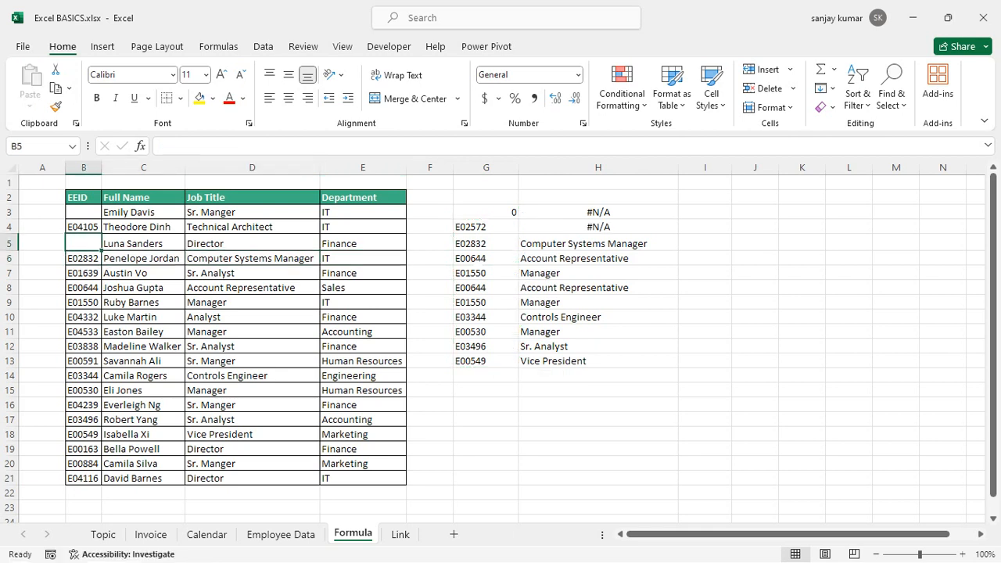
Clear the employee ID in cell B14 of the table.
key("Down")
key("Down")
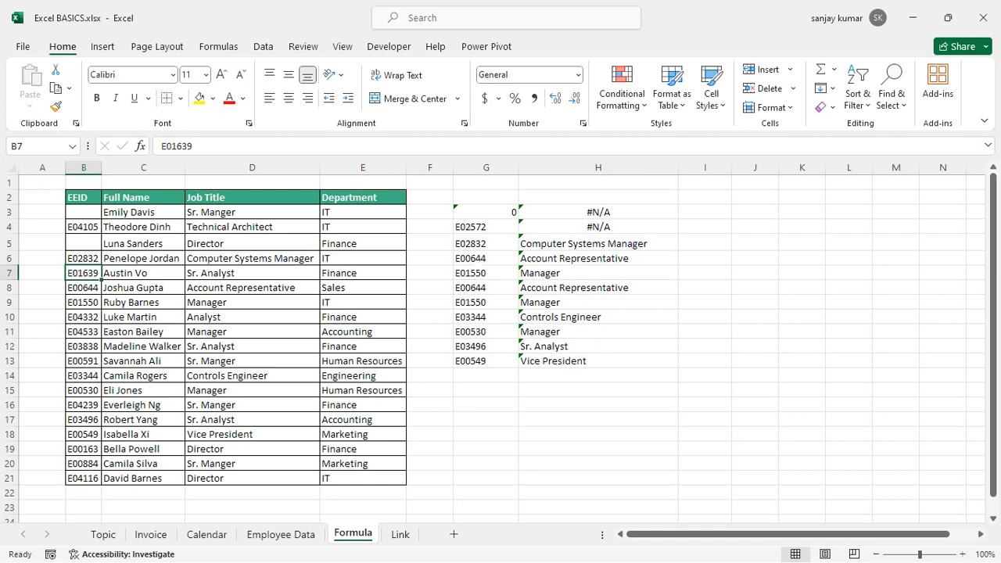
key("Down")
key("Down")
key("Down")
key("Down")
key("Down")
key("Down")
key("Down")
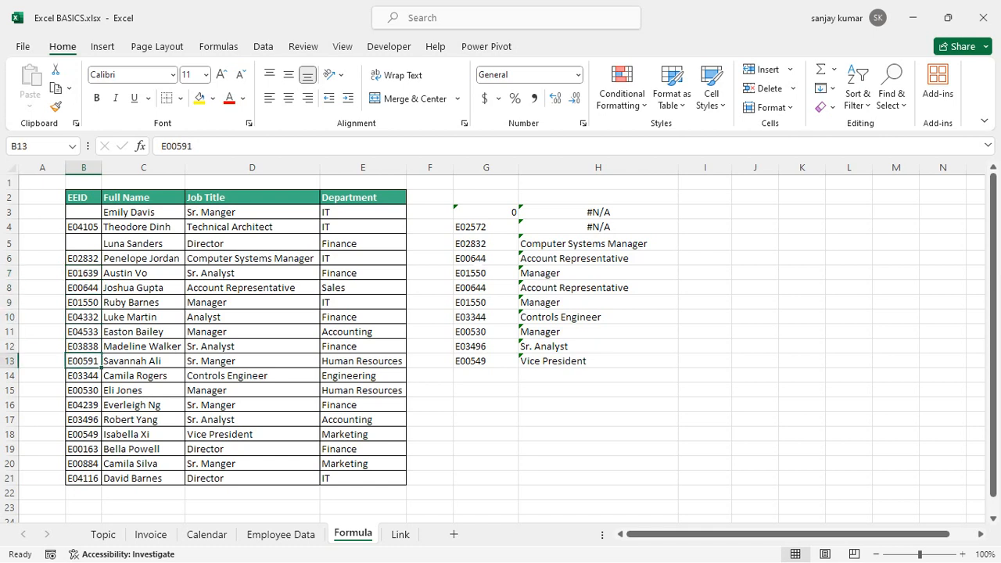
key("Delete")
Clear the employee ID in cell B18 of the table.
key("Down")
key("Down")
key("Down")
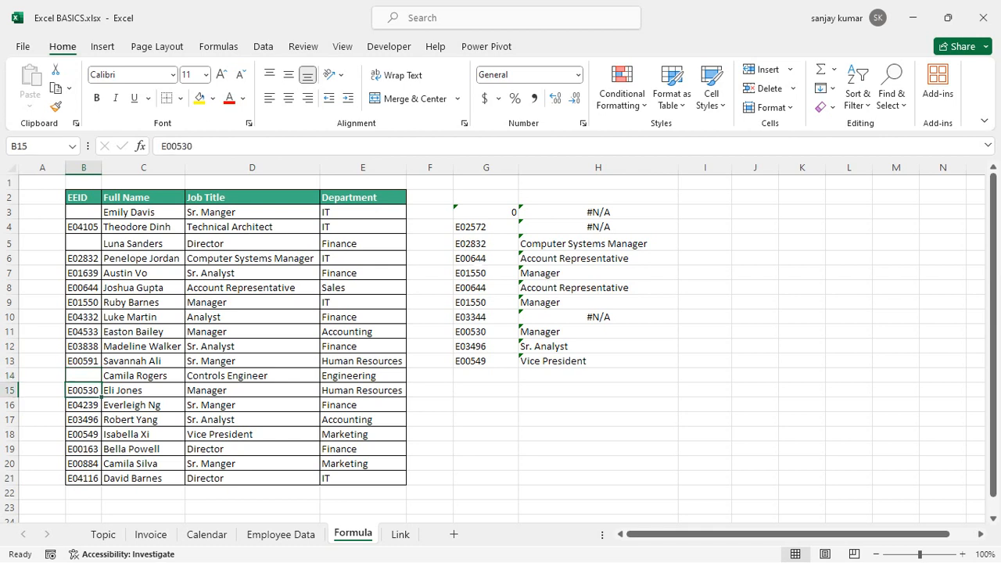
key("Down")
key("Down")
key("Down")
key("Down")
key("Up")
key("Up")
key("Up")
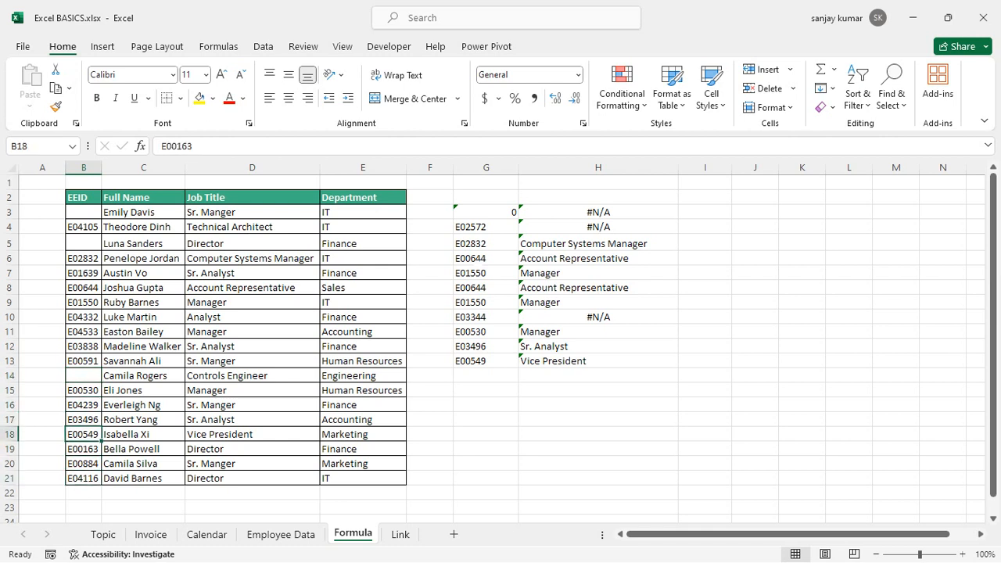
key("Delete")
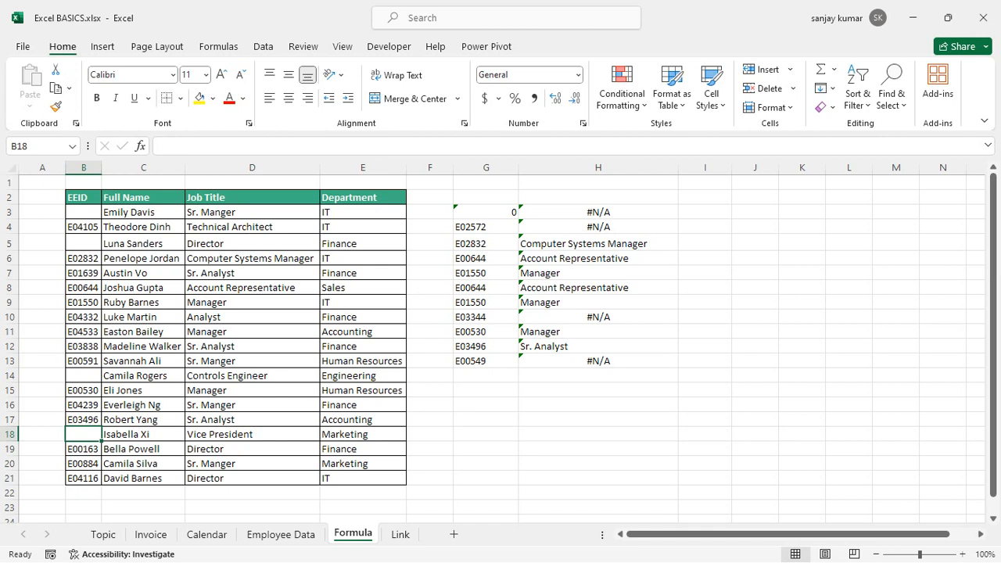
Clear the lookup ID and its VLOOKUP formula from cells G3:H3.
left_click(84, 449)
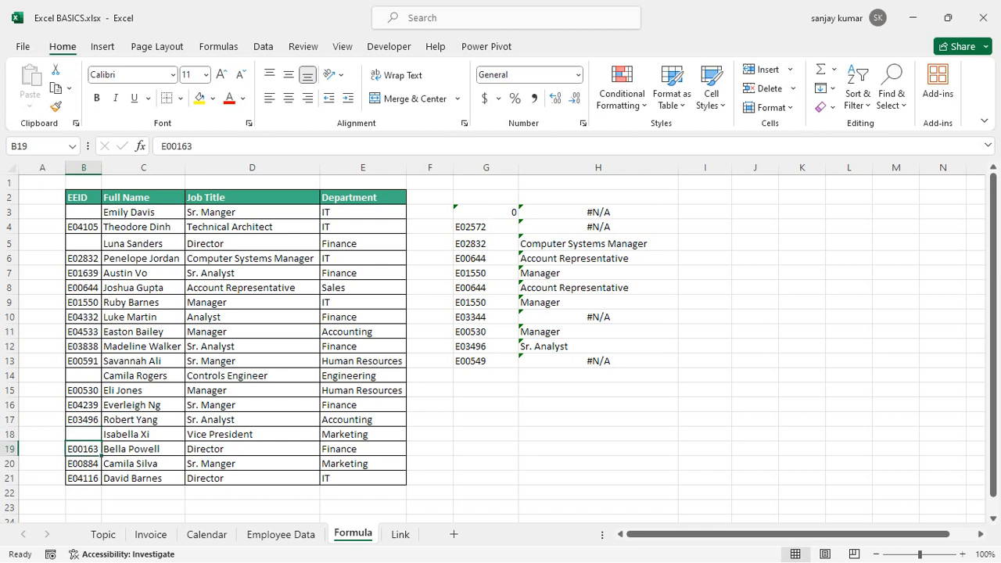
left_click_drag(486, 212, 616, 210)
key("Delete")
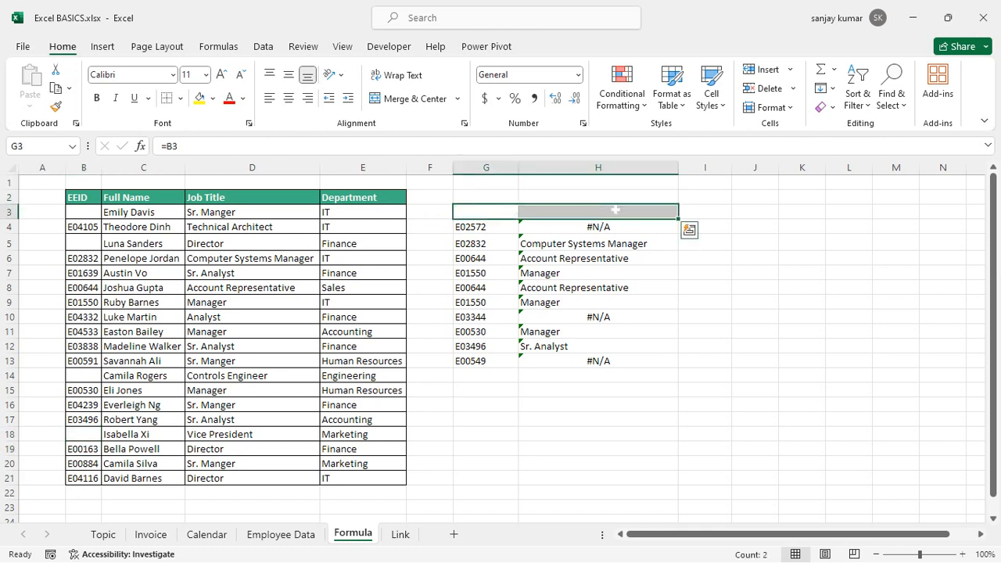
Wrap the VLOOKUP in H4 with IFERROR to return an empty string: =IFERROR(VLOOKUP(G4,B3:E22,3,0),"").
key("Down")
key("Right")
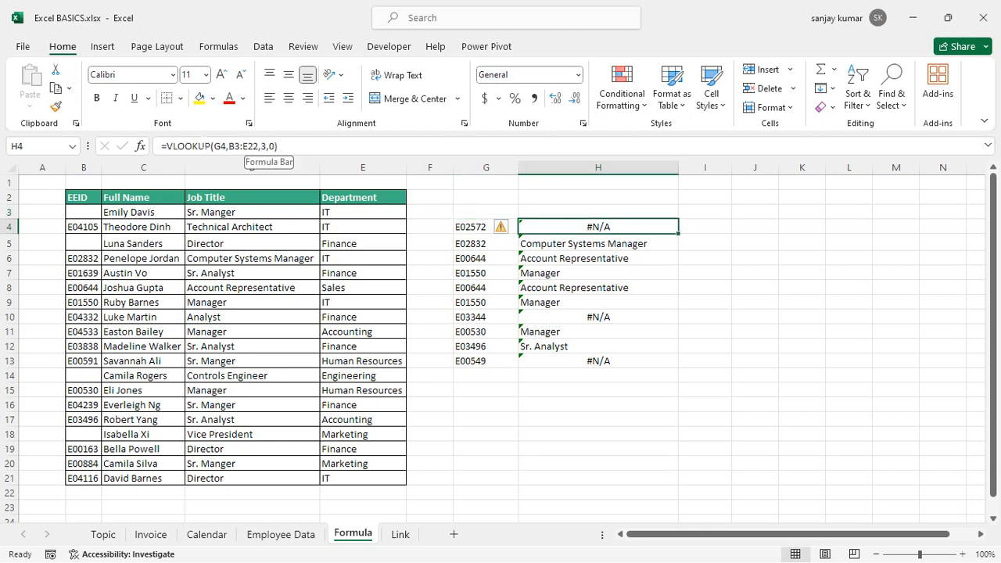
left_click(166, 147)
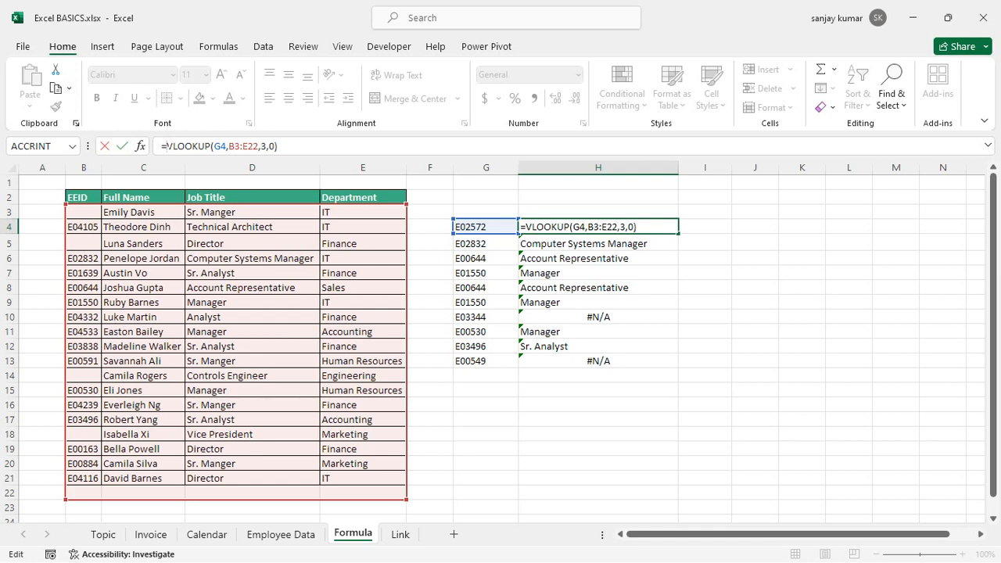
type("(")
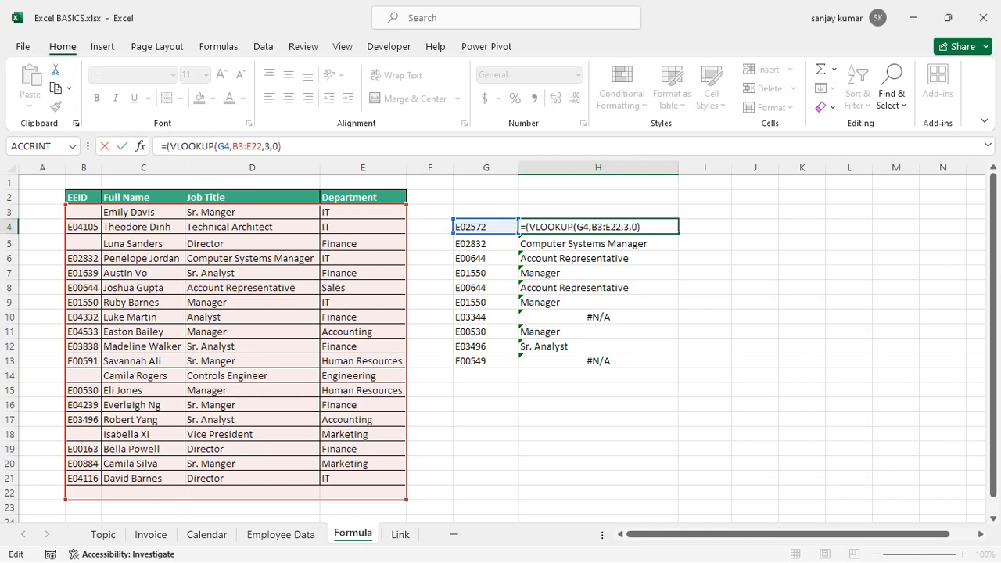
type("IFERROR")
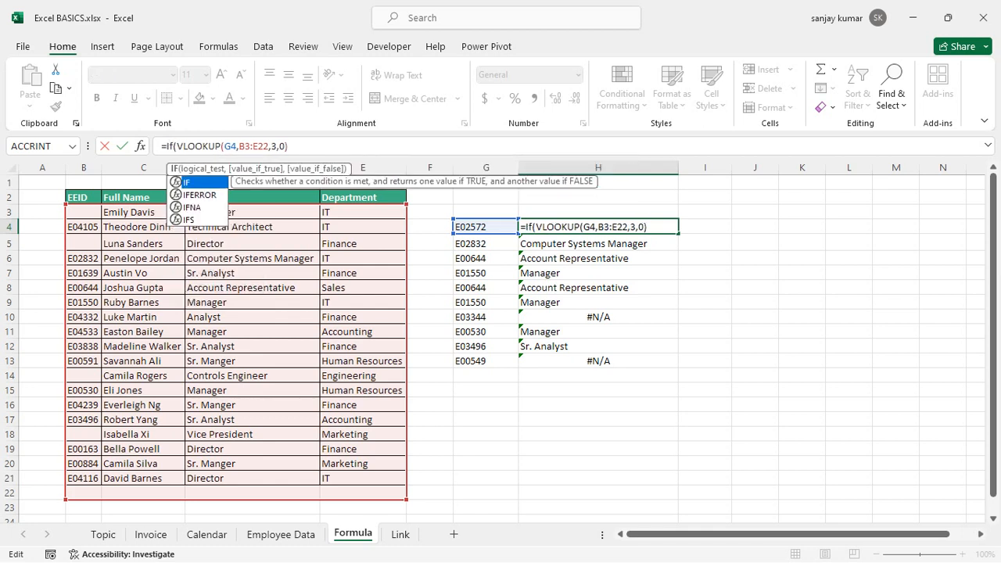
left_click(337, 144)
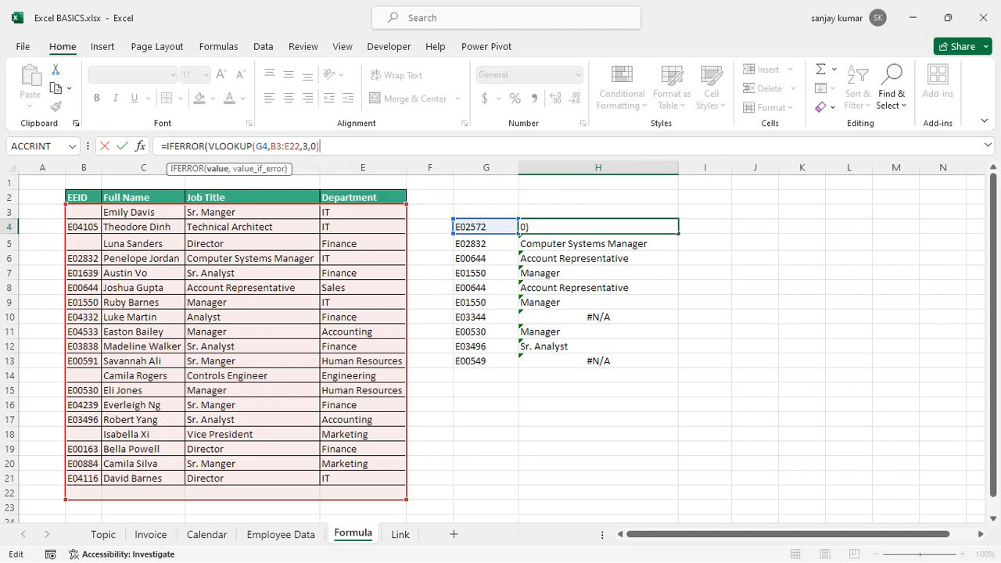
type(",\"\")")
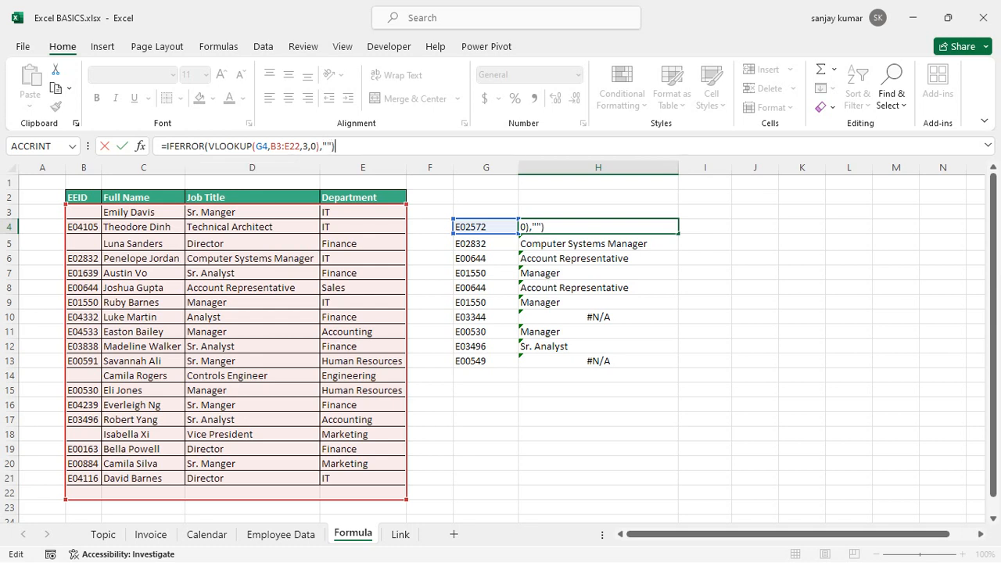
key("Return")
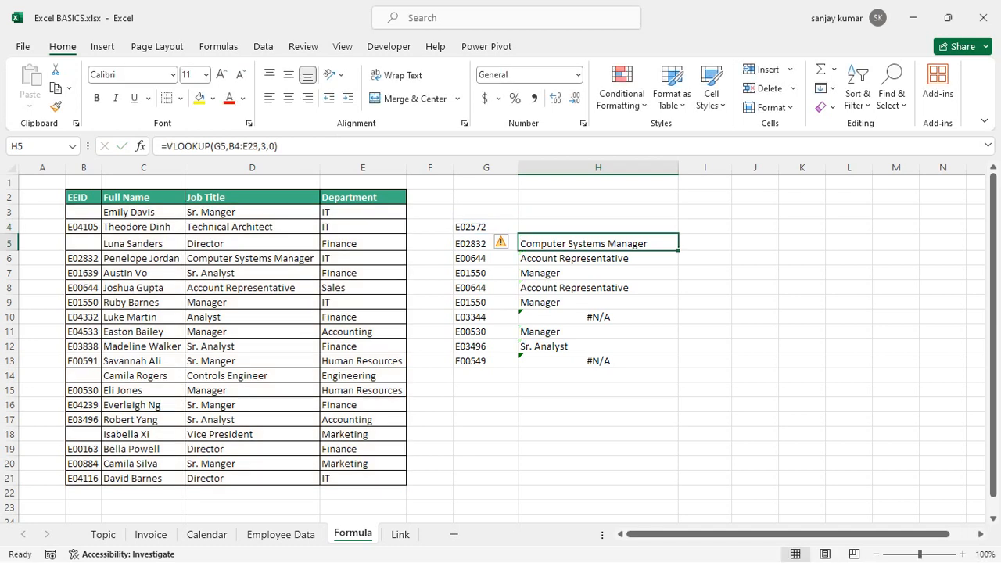
Copy the IFERROR formula from H4 down through H13.
key("Up")
key("ctrl+c")
key("shift+Down")
key("shift+Down")
key("shift+Down")
key("shift+Down")
key("shift+Down")
key("shift+Down")
key("shift+Down")
key("shift+Down")
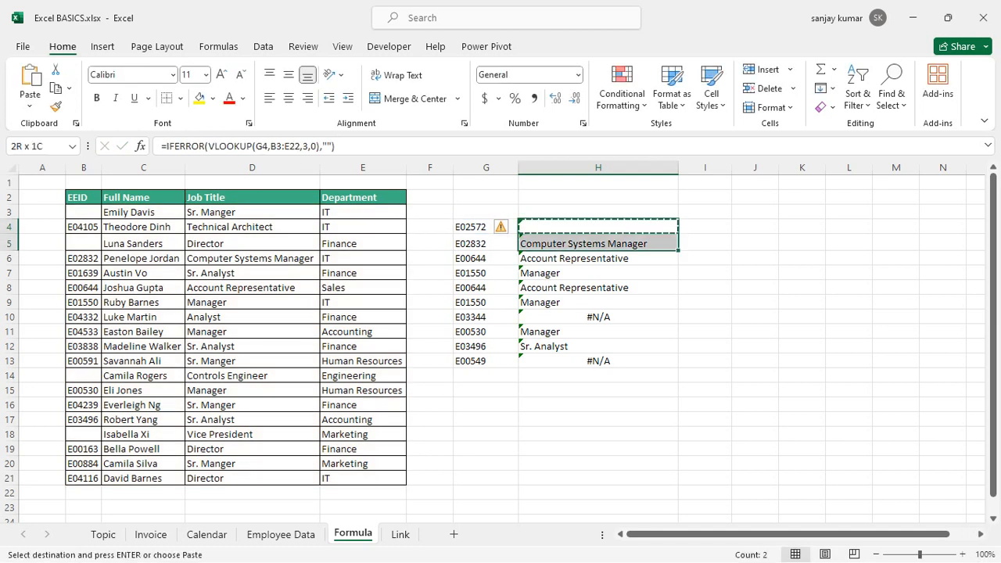
key("shift+Down")
key("ctrl+v")
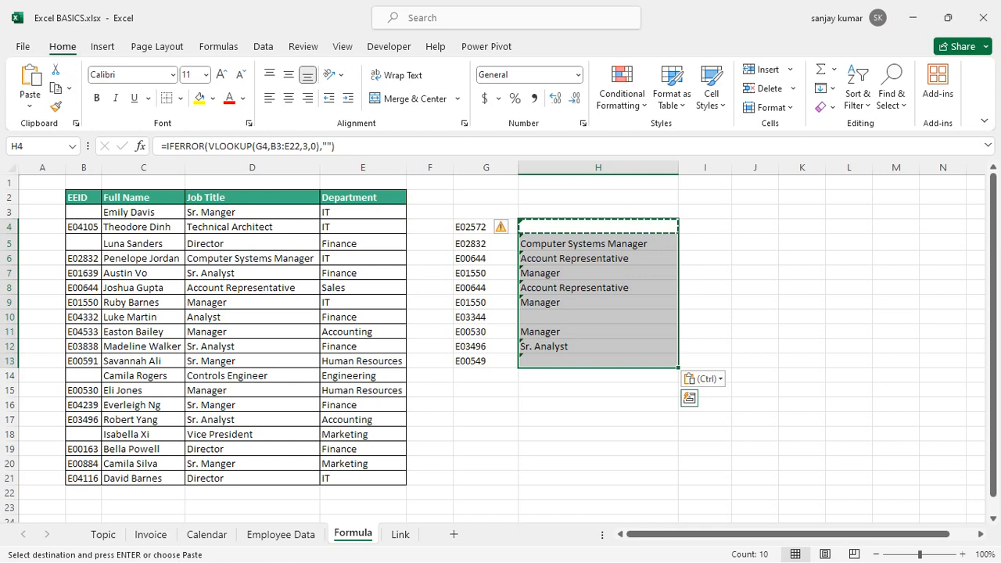
Review the copied IFERROR lookup formulas in column H from row 4 down to row 10.
left_click(599, 212)
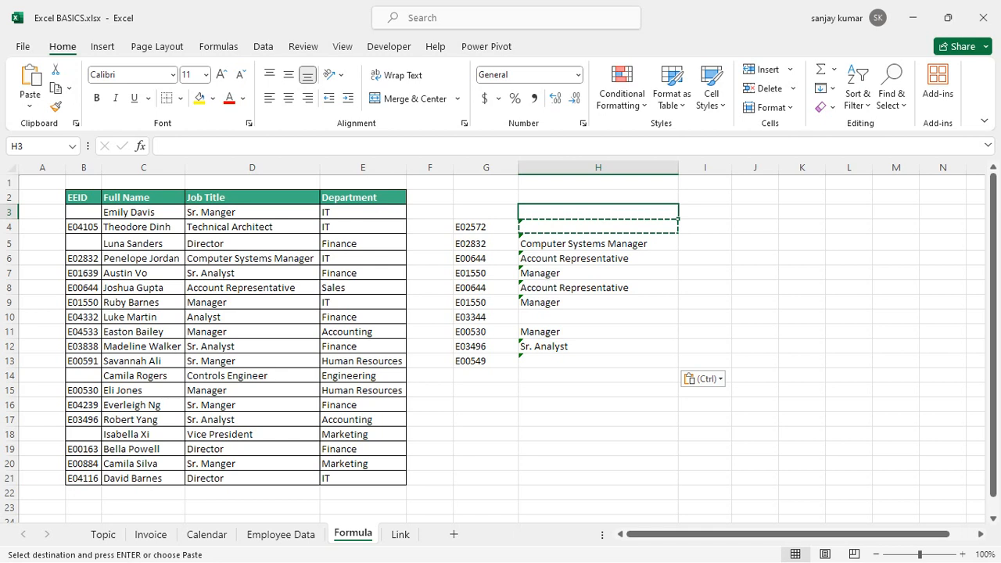
left_click(598, 227)
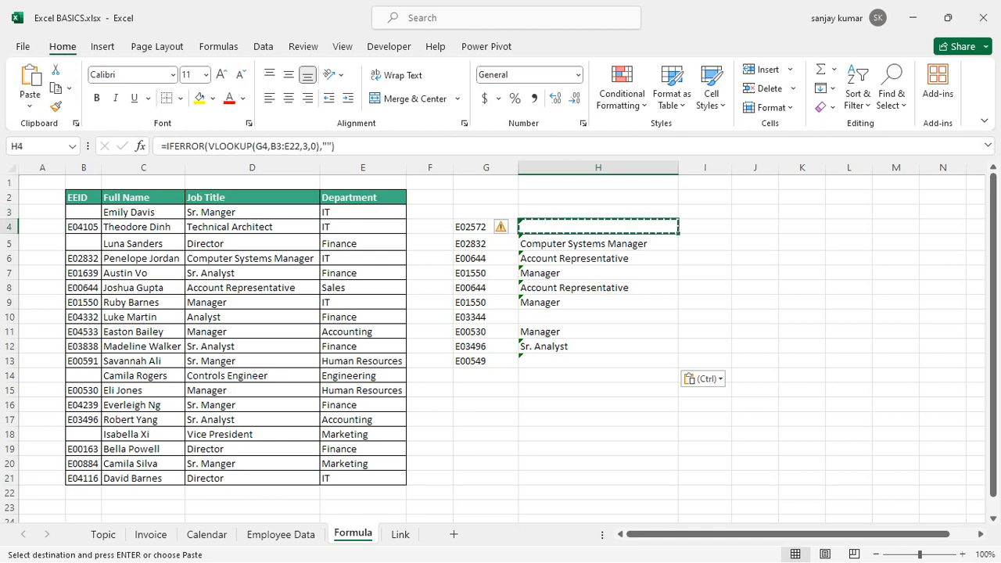
key("Down")
key("Down")
key("Down")
key("Down")
key("Down")
key("Down")
key("Up")
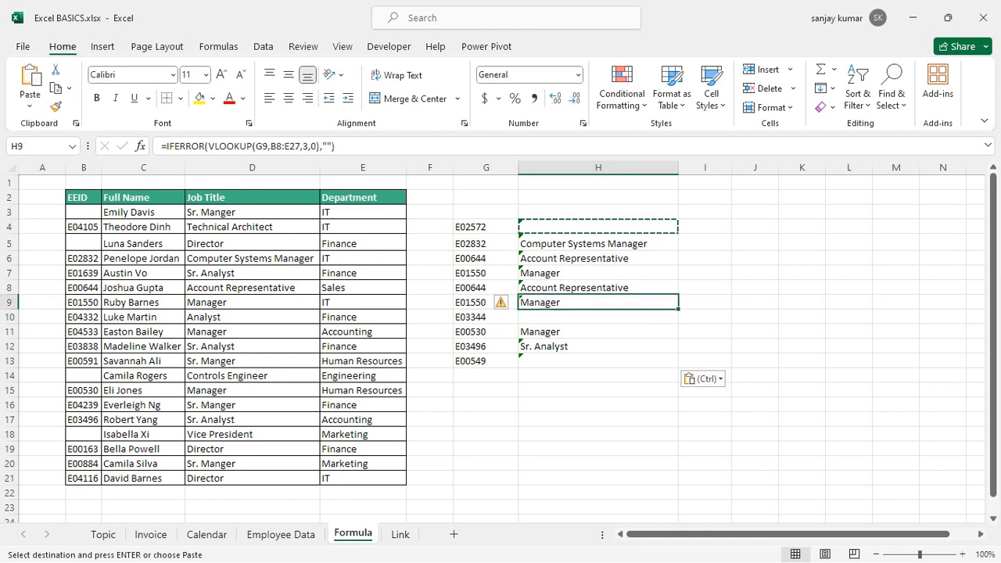
key("Up")
key("Up")
key("Up")
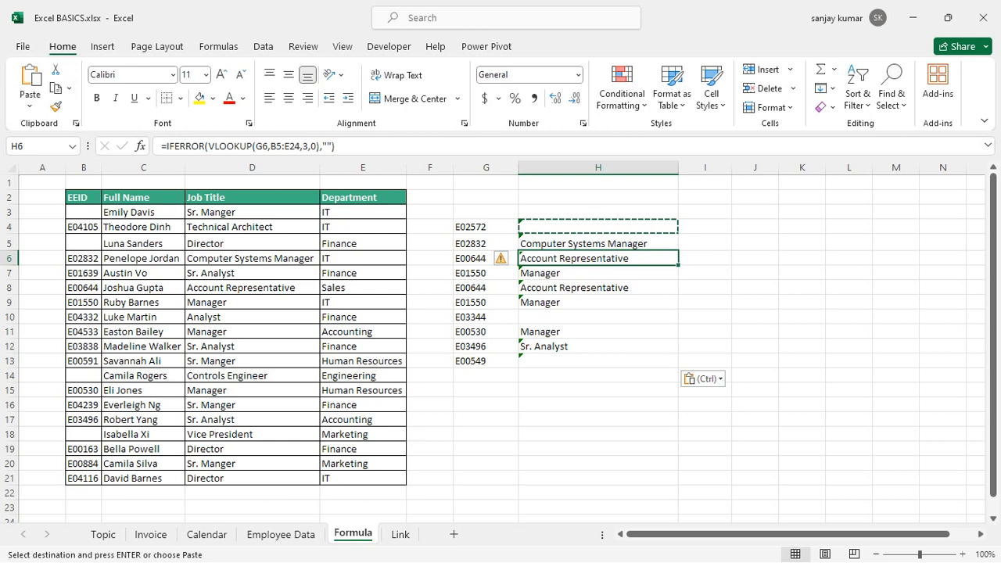
key("alt+Tab")
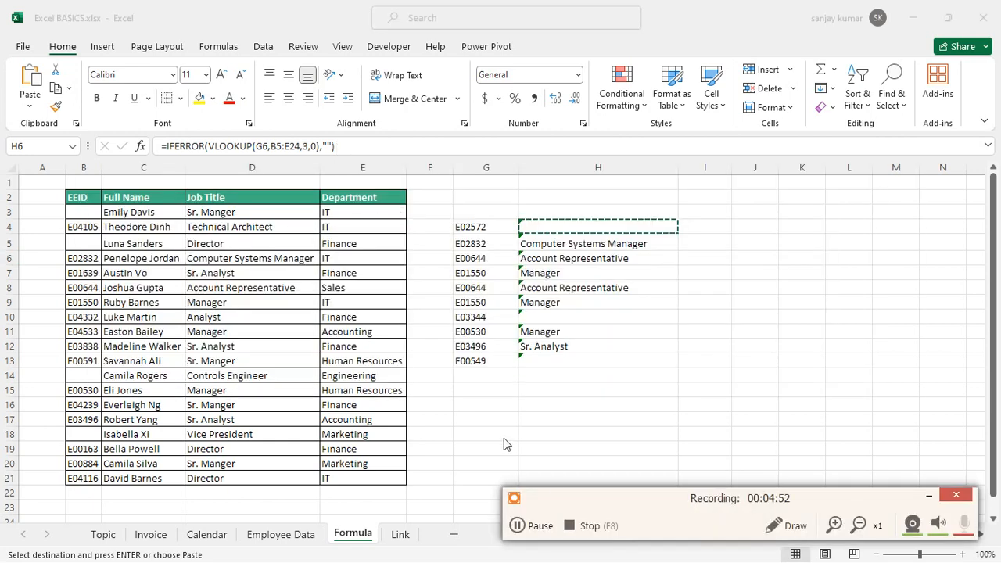